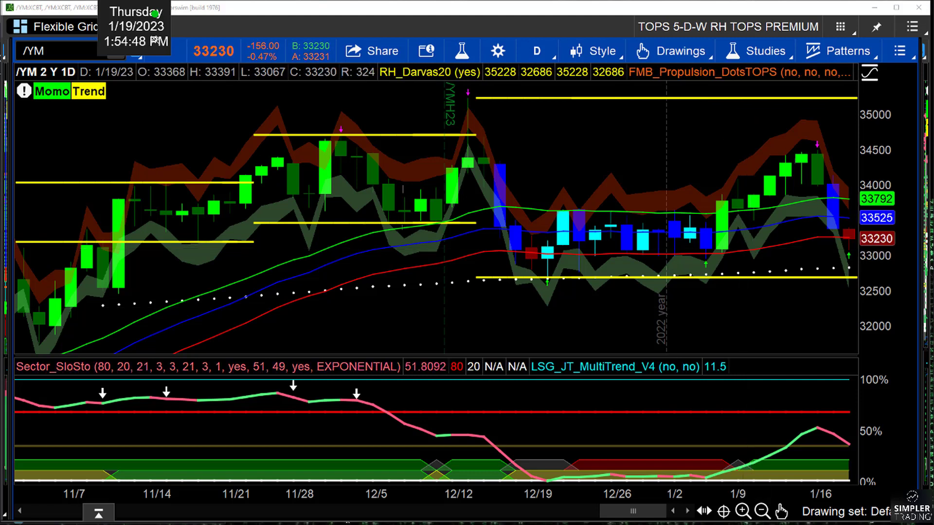
Step: Box the momentum band, the 1/9 low candles and the latest oscillator bars, then check off the momentum reading
{"action": "left_click_drag", "start_coordinate": [764, 465], "coordinate": [794, 491]}
{"action": "left_click_drag", "start_coordinate": [757, 251], "coordinate": [790, 287]}
{"action": "left_click_drag", "start_coordinate": [846, 450], "coordinate": [872, 479]}
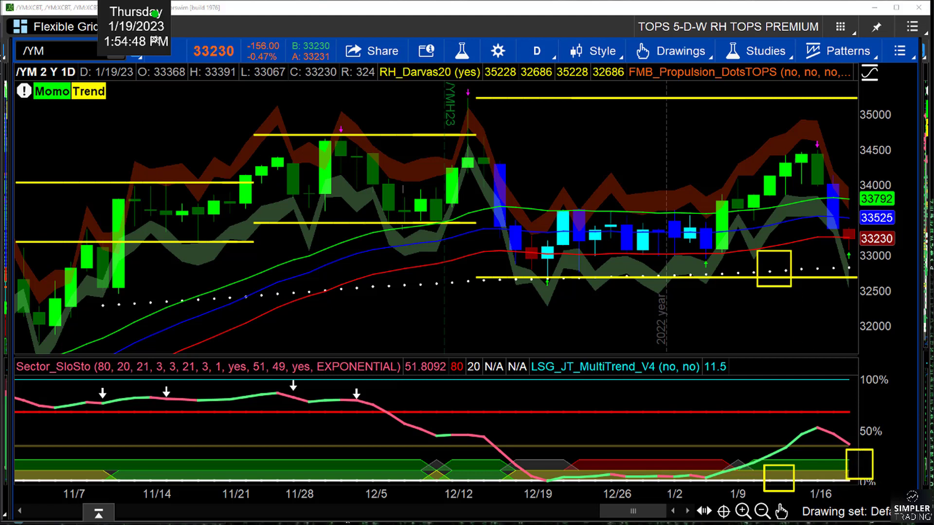
{"action": "left_click_drag", "start_coordinate": [771, 476], "coordinate": [801, 457]}
Step: Sketch a zigzag price path, mark S under the 12/19 and 1/9 lows, and note 8x200 with an upward arrow
{"action": "mouse_move", "coordinate": [479, 98]}
{"action": "left_mouse_down"}
{"action": "mouse_move", "coordinate": [563, 268]}
{"action": "mouse_move", "coordinate": [670, 105]}
{"action": "mouse_move", "coordinate": [760, 271]}
{"action": "mouse_move", "coordinate": [861, 102]}
{"action": "left_mouse_up"}
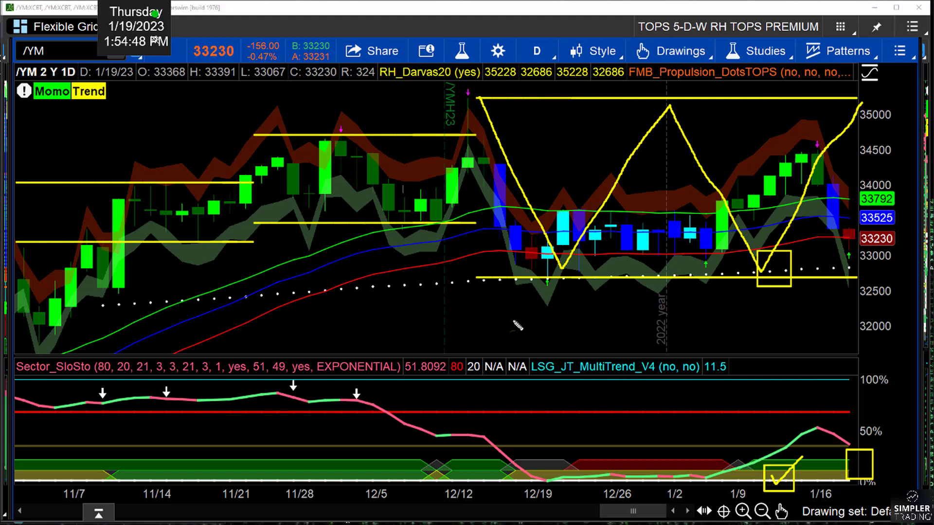
{"action": "left_click_drag", "start_coordinate": [554, 287], "coordinate": [539, 304]}
{"action": "mouse_move", "coordinate": [764, 285]}
{"action": "left_mouse_down"}
{"action": "mouse_move", "coordinate": [764, 311]}
{"action": "mouse_move", "coordinate": [749, 315]}
{"action": "mouse_move", "coordinate": [811, 304]}
{"action": "mouse_move", "coordinate": [833, 268]}
{"action": "mouse_move", "coordinate": [835, 283]}
{"action": "left_mouse_up"}
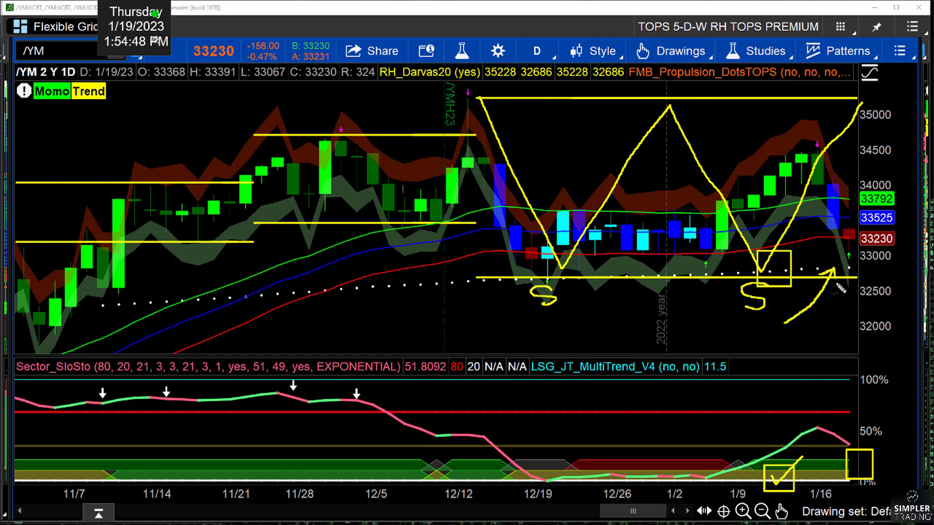
{"action": "mouse_move", "coordinate": [759, 327]}
{"action": "left_mouse_down"}
{"action": "mouse_move", "coordinate": [779, 340]}
{"action": "mouse_move", "coordinate": [795, 328]}
{"action": "mouse_move", "coordinate": [806, 337]}
{"action": "left_mouse_up"}
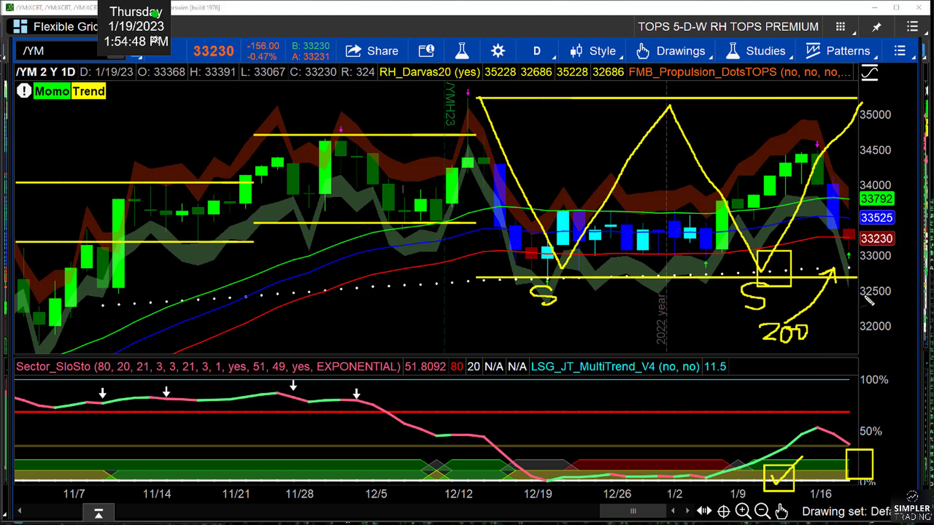
{"action": "mouse_move", "coordinate": [723, 332]}
{"action": "left_mouse_down"}
{"action": "mouse_move", "coordinate": [721, 347]}
{"action": "mouse_move", "coordinate": [730, 324]}
{"action": "mouse_move", "coordinate": [752, 346]}
{"action": "mouse_move", "coordinate": [735, 346]}
{"action": "left_mouse_up"}
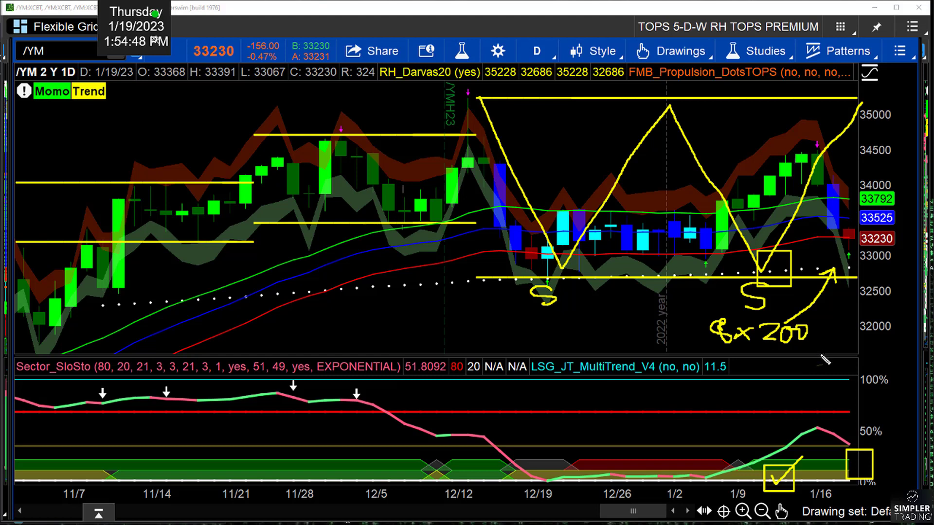
{"action": "mouse_move", "coordinate": [842, 309]}
{"action": "left_mouse_down"}
{"action": "mouse_move", "coordinate": [845, 280]}
{"action": "mouse_move", "coordinate": [857, 279]}
{"action": "left_mouse_up"}
Step: Mark the momentum pane near 1/16, box and arrow the 12/19 candles, then clear the annotations
{"action": "mouse_move", "coordinate": [825, 473]}
{"action": "left_mouse_down"}
{"action": "mouse_move", "coordinate": [836, 477]}
{"action": "mouse_move", "coordinate": [833, 487]}
{"action": "left_mouse_up"}
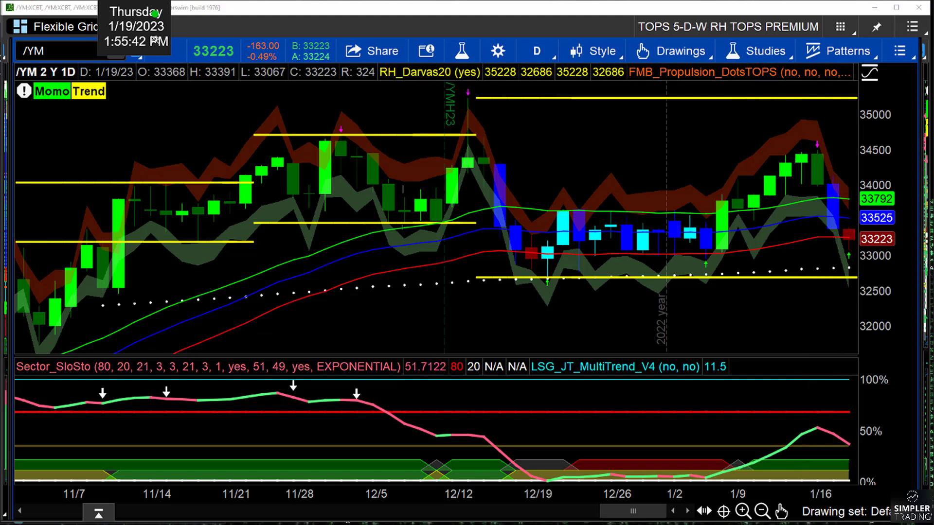
{"action": "left_click_drag", "start_coordinate": [514, 227], "coordinate": [582, 284]}
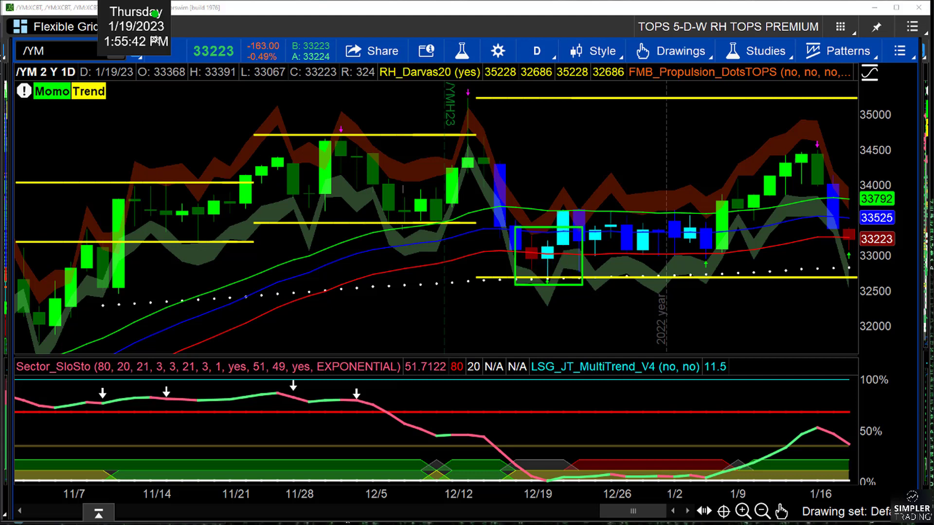
{"action": "mouse_move", "coordinate": [517, 344]}
{"action": "left_mouse_down"}
{"action": "mouse_move", "coordinate": [547, 282]}
{"action": "mouse_move", "coordinate": [550, 293]}
{"action": "mouse_move", "coordinate": [568, 272]}
{"action": "left_mouse_up"}
{"action": "key", "text": "Escape"}
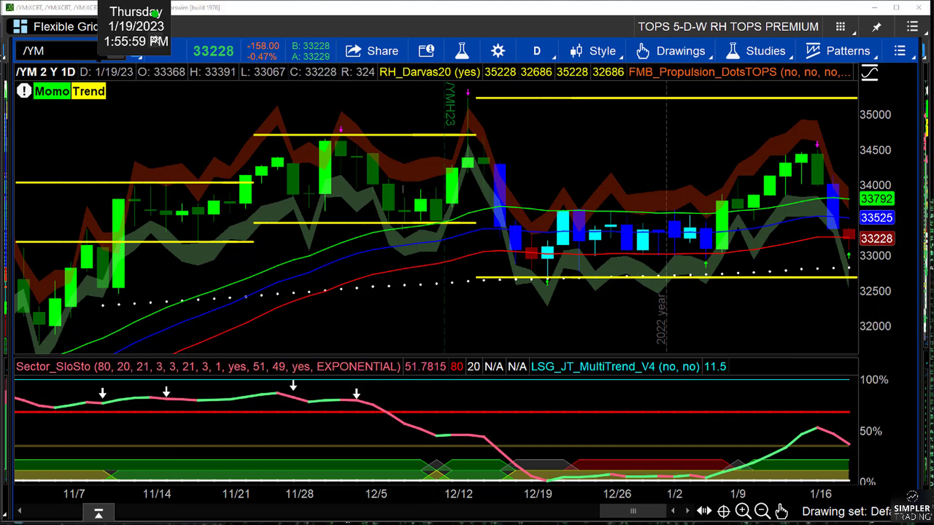
Step: Load /NQ, then the /SI daily chart, zoomed in to span 11/21 through 1/16
{"action": "left_click", "coordinate": [54, 51]}
{"action": "type", "text": "/"}
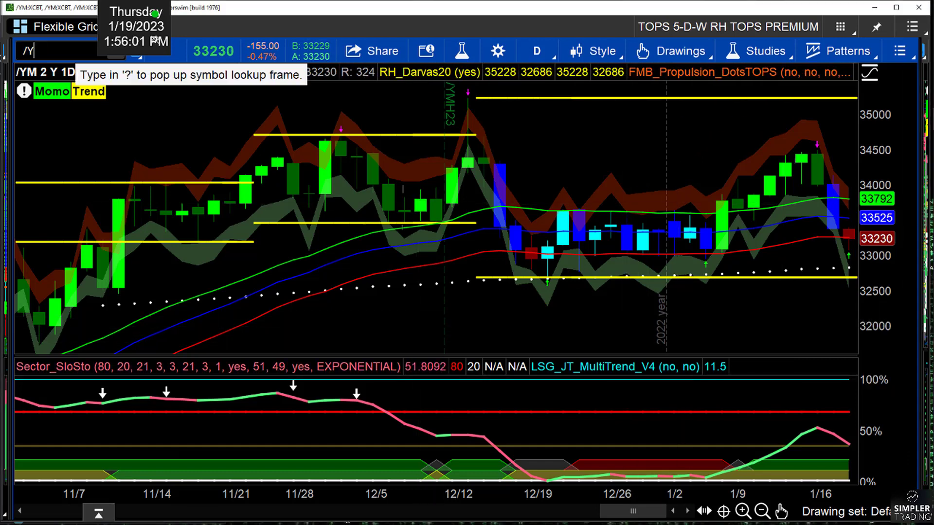
{"action": "type", "text": "NQ"}
{"action": "key", "text": "Return"}
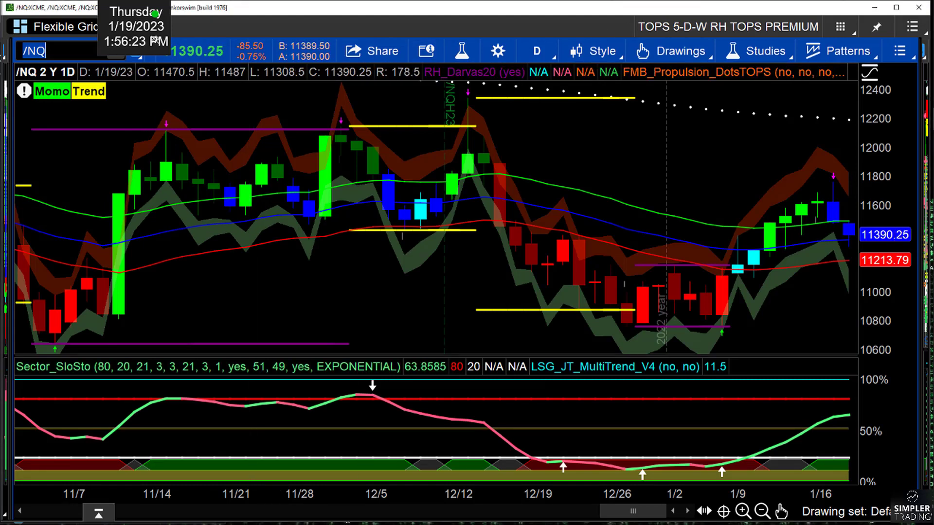
{"action": "type", "text": "/SI"}
{"action": "key", "text": "Return"}
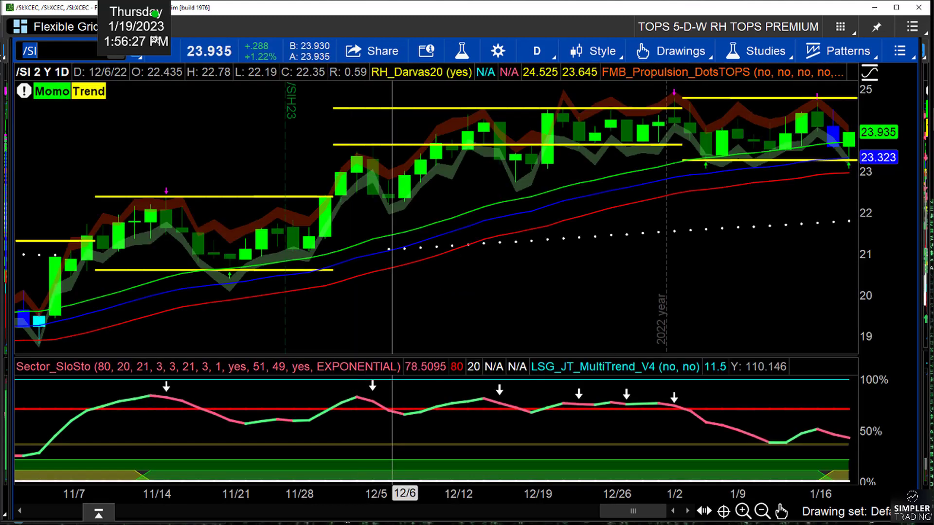
{"action": "key", "text": "Up"}
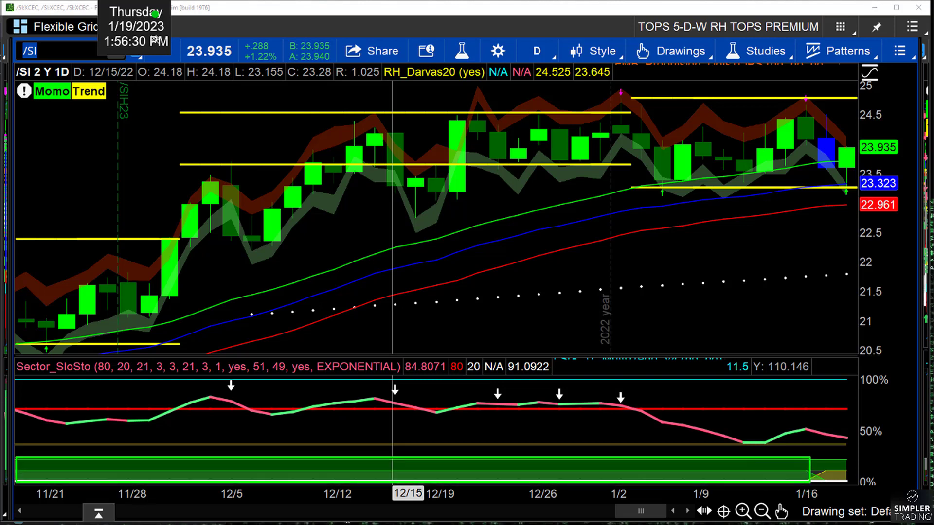
{"action": "mouse_move", "coordinate": [811, 458]}
{"action": "left_mouse_down"}
{"action": "mouse_move", "coordinate": [817, 481]}
{"action": "mouse_move", "coordinate": [850, 485]}
{"action": "left_mouse_up"}
{"action": "left_click_drag", "start_coordinate": [545, 471], "coordinate": [548, 472]}
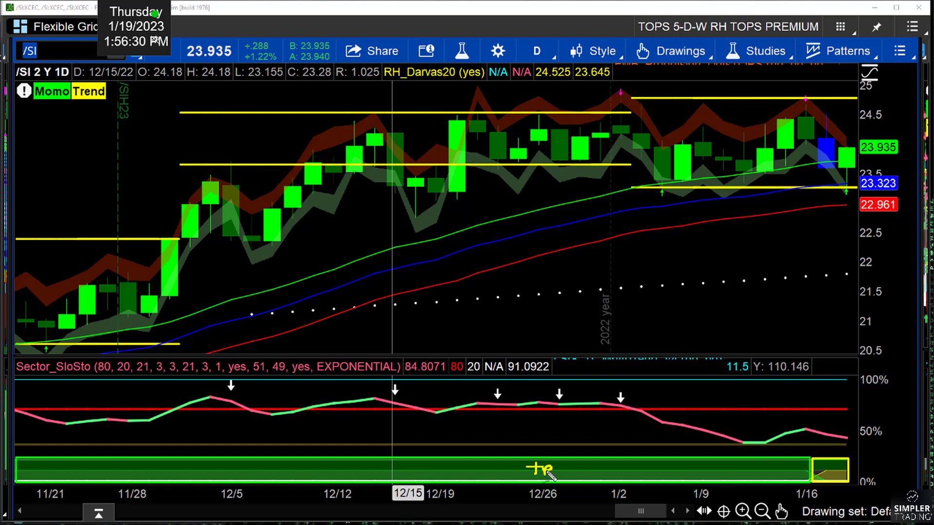
{"action": "left_click_drag", "start_coordinate": [832, 475], "coordinate": [846, 474]}
{"action": "mouse_move", "coordinate": [570, 473]}
{"action": "left_mouse_down"}
{"action": "mouse_move", "coordinate": [570, 462]}
{"action": "mouse_move", "coordinate": [581, 471]}
{"action": "mouse_move", "coordinate": [592, 461]}
{"action": "mouse_move", "coordinate": [599, 482]}
{"action": "left_mouse_up"}
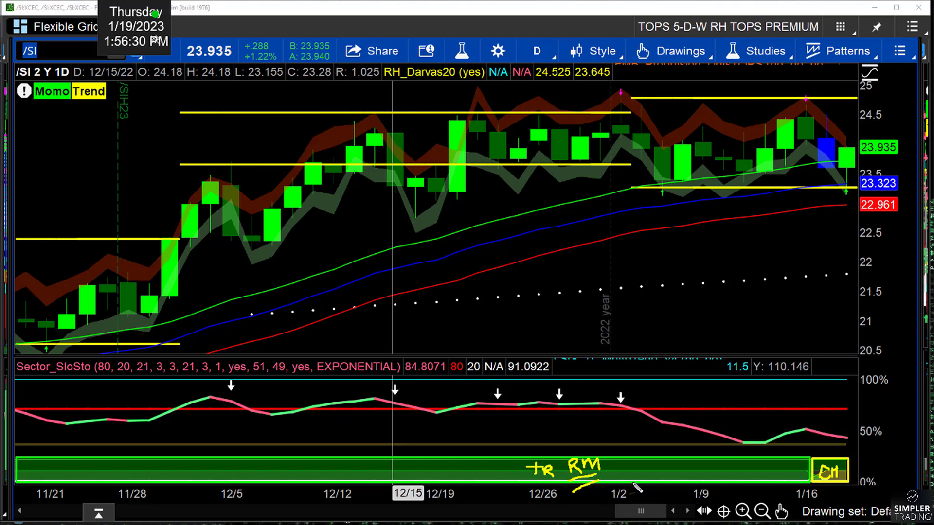
{"action": "mouse_move", "coordinate": [861, 458]}
{"action": "left_mouse_down"}
{"action": "mouse_move", "coordinate": [870, 462]}
{"action": "mouse_move", "coordinate": [873, 452]}
{"action": "mouse_move", "coordinate": [868, 469]}
{"action": "left_mouse_up"}
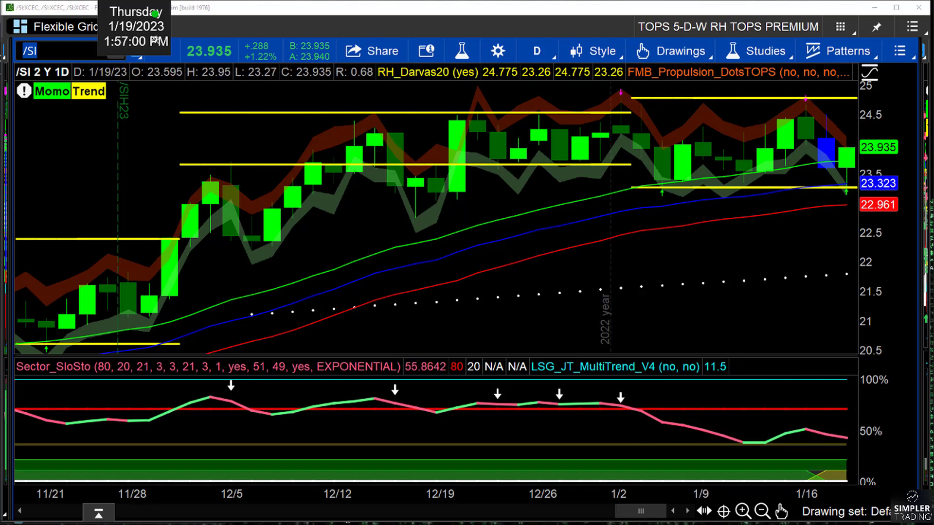
{"action": "left_click_drag", "start_coordinate": [752, 480], "coordinate": [764, 450]}
{"action": "mouse_move", "coordinate": [854, 447]}
{"action": "left_mouse_down"}
{"action": "mouse_move", "coordinate": [898, 440]}
{"action": "mouse_move", "coordinate": [882, 457]}
{"action": "mouse_move", "coordinate": [895, 453]}
{"action": "left_mouse_up"}
{"action": "mouse_move", "coordinate": [821, 255]}
{"action": "left_mouse_down"}
{"action": "mouse_move", "coordinate": [848, 199]}
{"action": "mouse_move", "coordinate": [852, 209]}
{"action": "left_mouse_up"}
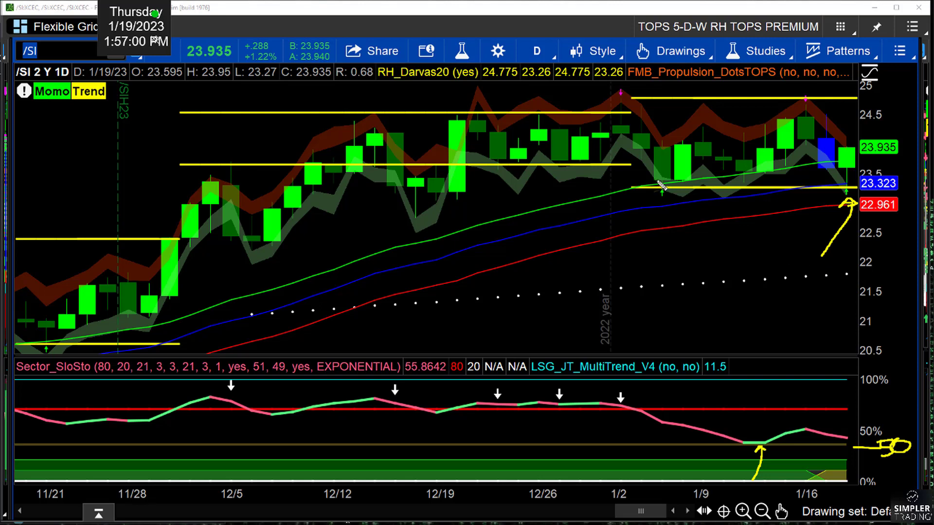
{"action": "mouse_move", "coordinate": [674, 173]}
{"action": "left_mouse_down"}
{"action": "mouse_move", "coordinate": [677, 207]}
{"action": "mouse_move", "coordinate": [663, 172]}
{"action": "left_mouse_up"}
{"action": "mouse_move", "coordinate": [636, 130]}
{"action": "left_mouse_down"}
{"action": "mouse_move", "coordinate": [703, 129]}
{"action": "mouse_move", "coordinate": [701, 141]}
{"action": "left_mouse_up"}
{"action": "left_click_drag", "start_coordinate": [816, 150], "coordinate": [822, 160]}
{"action": "mouse_move", "coordinate": [843, 191]}
{"action": "left_mouse_down"}
{"action": "mouse_move", "coordinate": [871, 145]}
{"action": "mouse_move", "coordinate": [868, 166]}
{"action": "left_mouse_up"}
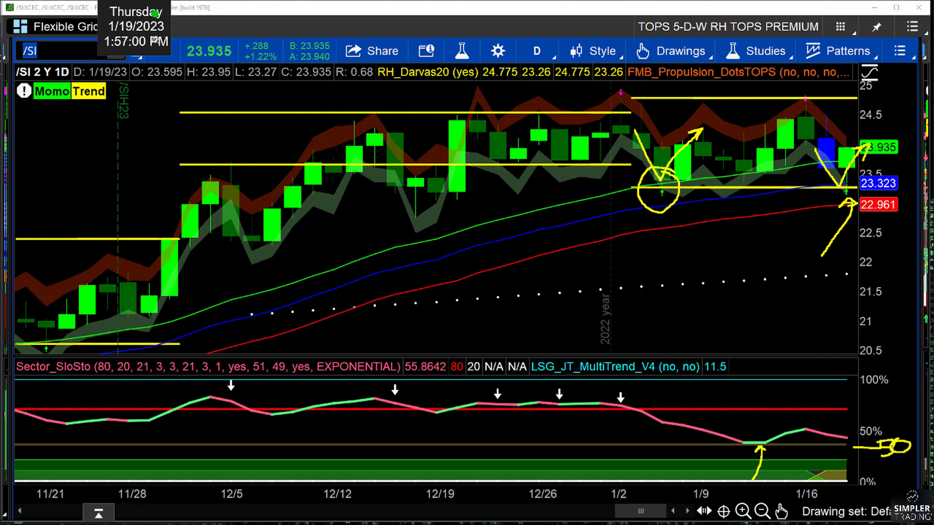
{"action": "key", "text": "Escape"}
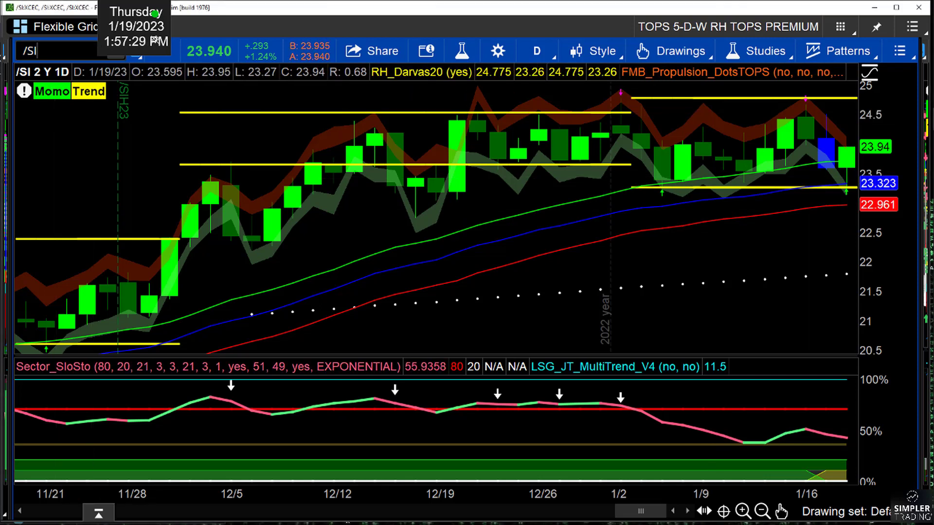
Step: Load /GC, write a yellow WAV note by the moving averages, and circle the rising oscillator with an up-arrow
{"action": "type", "text": "/GC"}
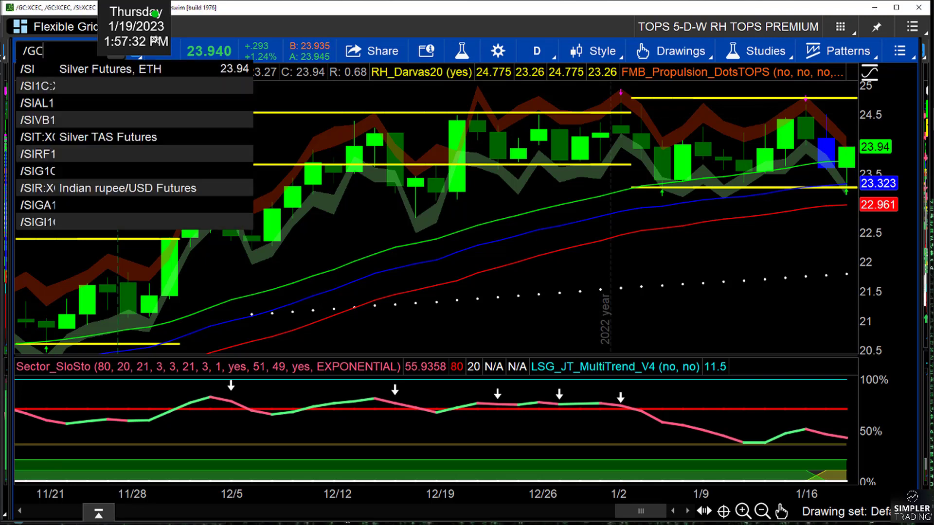
{"action": "key", "text": "Return"}
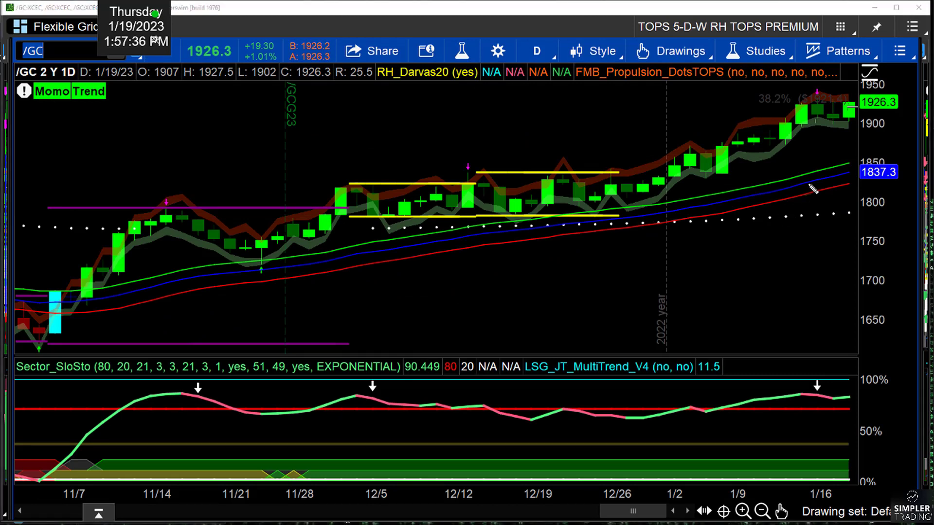
{"action": "mouse_move", "coordinate": [802, 183]}
{"action": "left_mouse_down"}
{"action": "mouse_move", "coordinate": [840, 184]}
{"action": "mouse_move", "coordinate": [867, 162]}
{"action": "mouse_move", "coordinate": [858, 184]}
{"action": "left_mouse_up"}
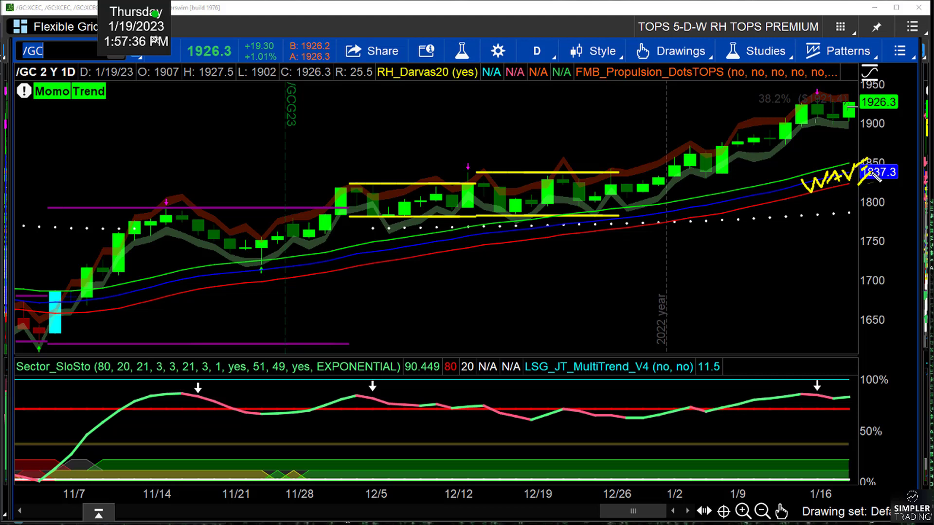
{"action": "left_click_drag", "start_coordinate": [870, 452], "coordinate": [693, 434]}
{"action": "mouse_move", "coordinate": [704, 499]}
{"action": "left_mouse_down"}
{"action": "mouse_move", "coordinate": [716, 501]}
{"action": "mouse_move", "coordinate": [751, 458]}
{"action": "mouse_move", "coordinate": [784, 481]}
{"action": "mouse_move", "coordinate": [774, 467]}
{"action": "left_mouse_up"}
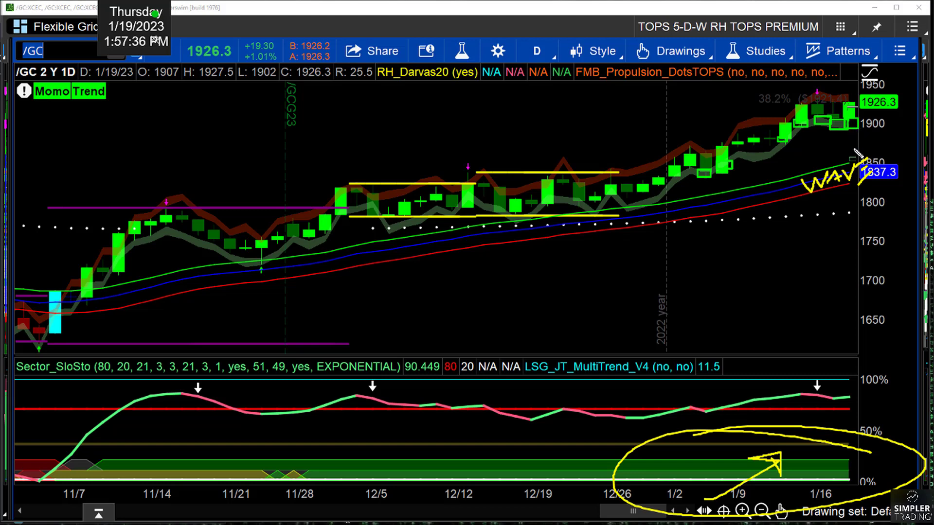
Step: Box the green lower trend band from late November onward and add two arrows toward the mid-December moving averages
{"action": "left_click_drag", "start_coordinate": [308, 460], "coordinate": [833, 482]}
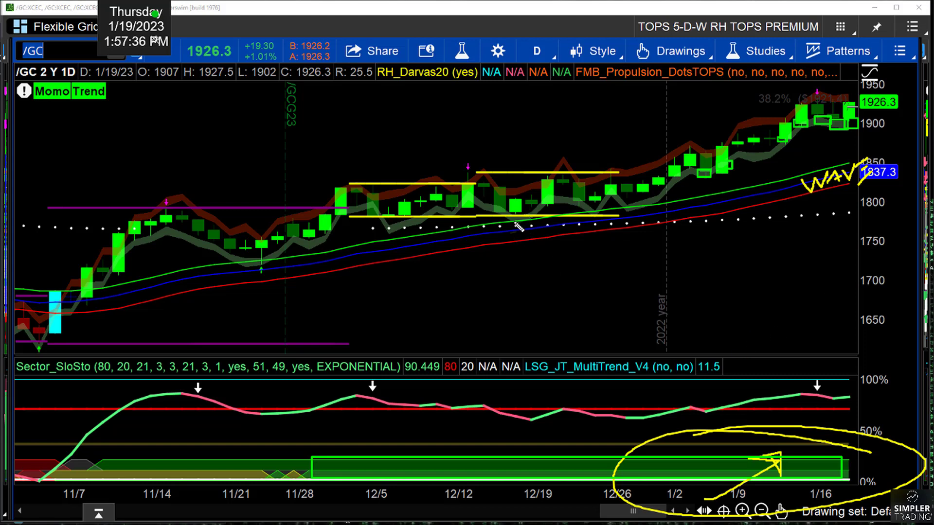
{"action": "left_click_drag", "start_coordinate": [502, 252], "coordinate": [516, 226]}
{"action": "left_click_drag", "start_coordinate": [564, 248], "coordinate": [581, 228]}
Step: Write an 'Sl vs GC' comparison note on the price chart
{"action": "mouse_move", "coordinate": [639, 103]}
{"action": "left_mouse_down"}
{"action": "mouse_move", "coordinate": [631, 142]}
{"action": "mouse_move", "coordinate": [662, 106]}
{"action": "mouse_move", "coordinate": [697, 120]}
{"action": "mouse_move", "coordinate": [716, 105]}
{"action": "left_mouse_up"}
{"action": "mouse_move", "coordinate": [134, 125]}
{"action": "left_mouse_down"}
{"action": "mouse_move", "coordinate": [128, 146]}
{"action": "mouse_move", "coordinate": [100, 149]}
{"action": "mouse_move", "coordinate": [192, 150]}
{"action": "mouse_move", "coordinate": [199, 132]}
{"action": "mouse_move", "coordinate": [202, 149]}
{"action": "left_mouse_up"}
{"action": "left_click_drag", "start_coordinate": [285, 127], "coordinate": [281, 159]}
{"action": "mouse_move", "coordinate": [318, 131]}
{"action": "left_mouse_down"}
{"action": "mouse_move", "coordinate": [298, 142]}
{"action": "mouse_move", "coordinate": [324, 145]}
{"action": "left_mouse_up"}
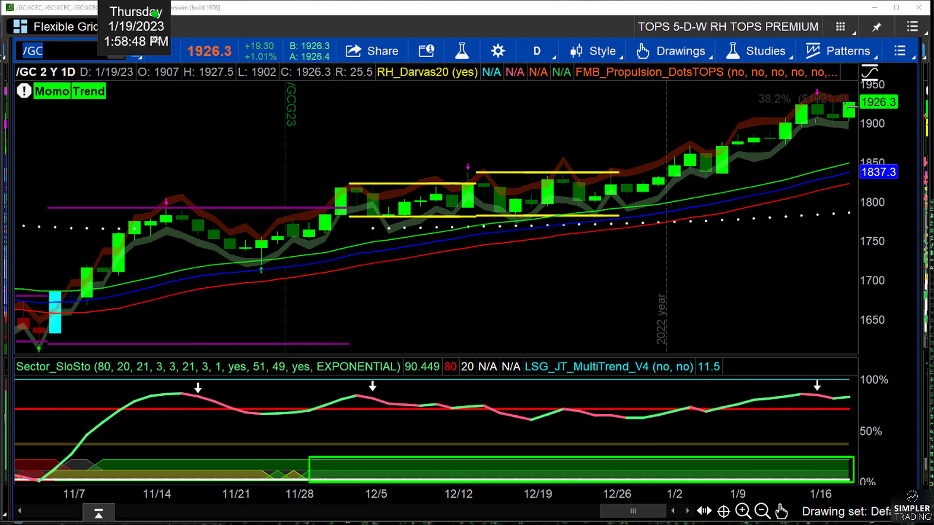
Step: Draw three yellow up-arrows at the 1/2 moving averages, the moving averages and latest bars, then circle RH TOPS PREMIUM
{"action": "left_click_drag", "start_coordinate": [595, 310], "coordinate": [667, 238]}
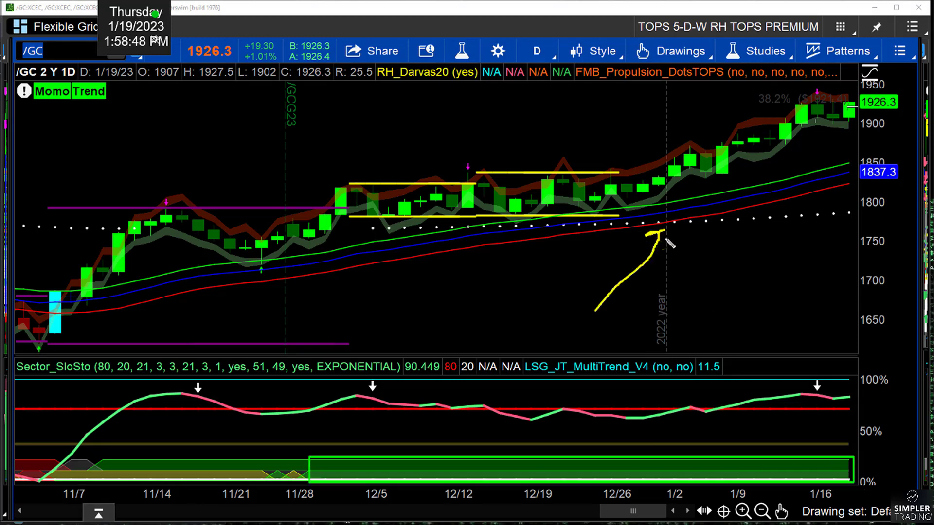
{"action": "mouse_move", "coordinate": [725, 265]}
{"action": "left_mouse_down"}
{"action": "mouse_move", "coordinate": [778, 197]}
{"action": "mouse_move", "coordinate": [783, 207]}
{"action": "left_mouse_up"}
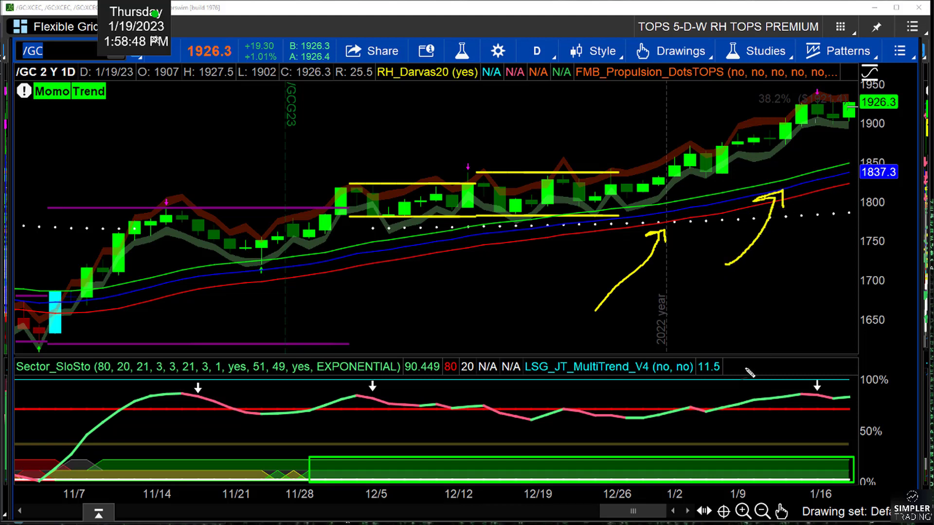
{"action": "mouse_move", "coordinate": [813, 170]}
{"action": "left_mouse_down"}
{"action": "mouse_move", "coordinate": [830, 134]}
{"action": "mouse_move", "coordinate": [834, 141]}
{"action": "left_mouse_up"}
{"action": "mouse_move", "coordinate": [822, 29]}
{"action": "left_mouse_down"}
{"action": "mouse_move", "coordinate": [702, 29]}
{"action": "mouse_move", "coordinate": [807, 14]}
{"action": "left_mouse_up"}
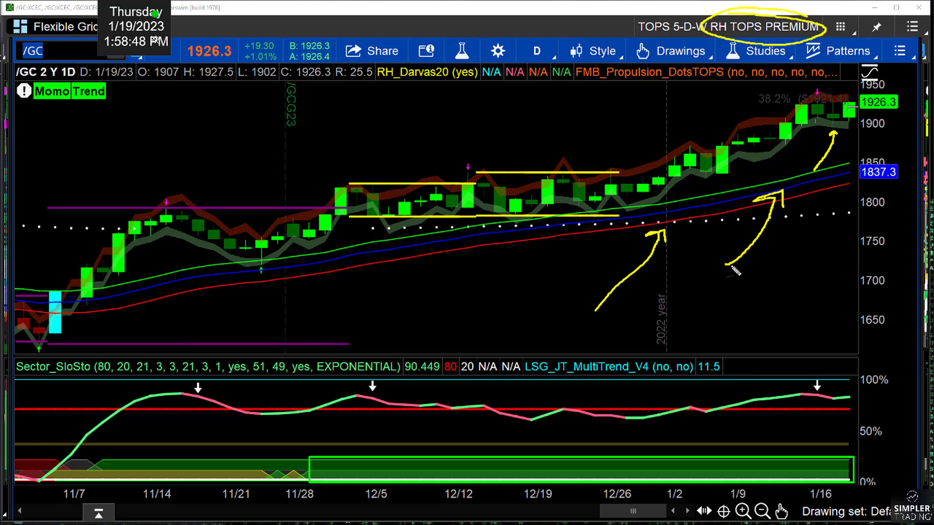